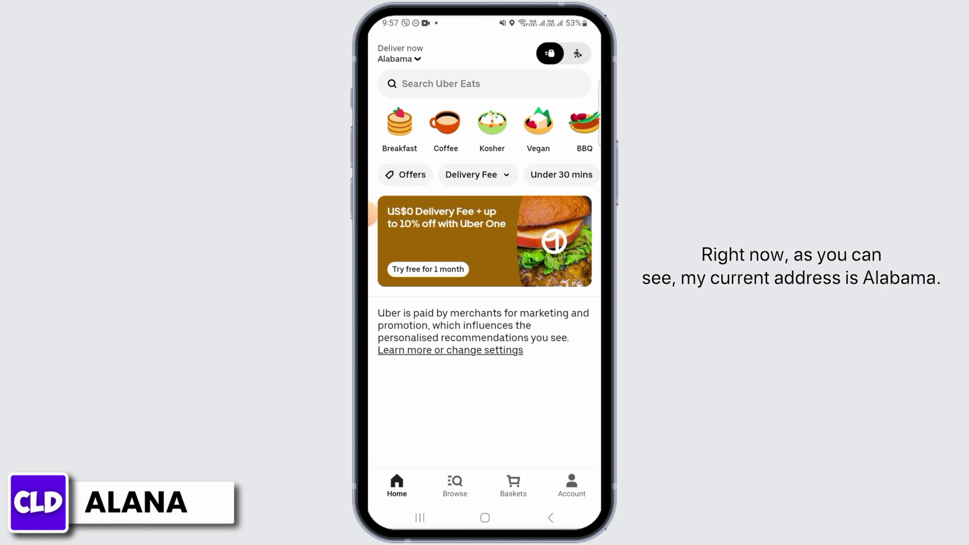
# Step: Save the Alabama address with detail 7, Meet outside drop-off and label Office
pyautogui.click(400, 53)
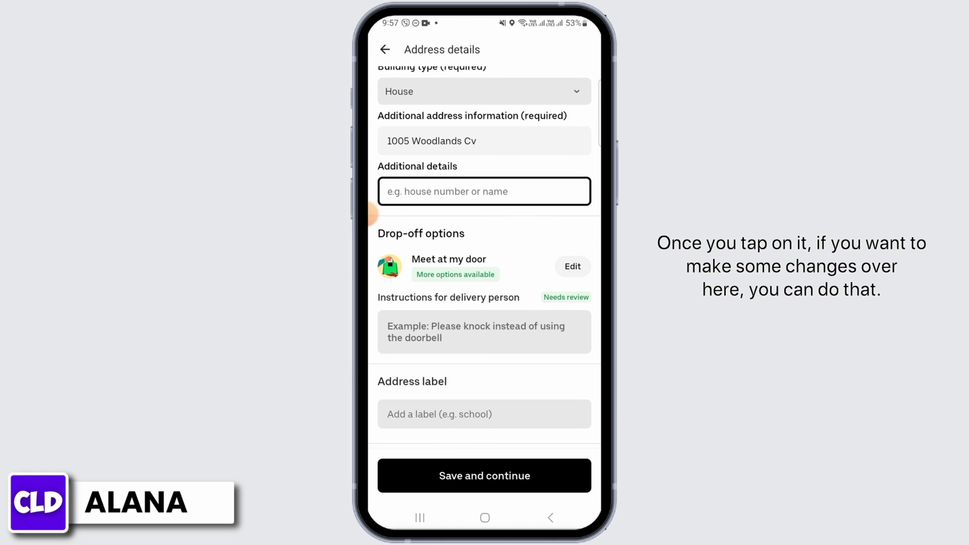
pyautogui.write('7')
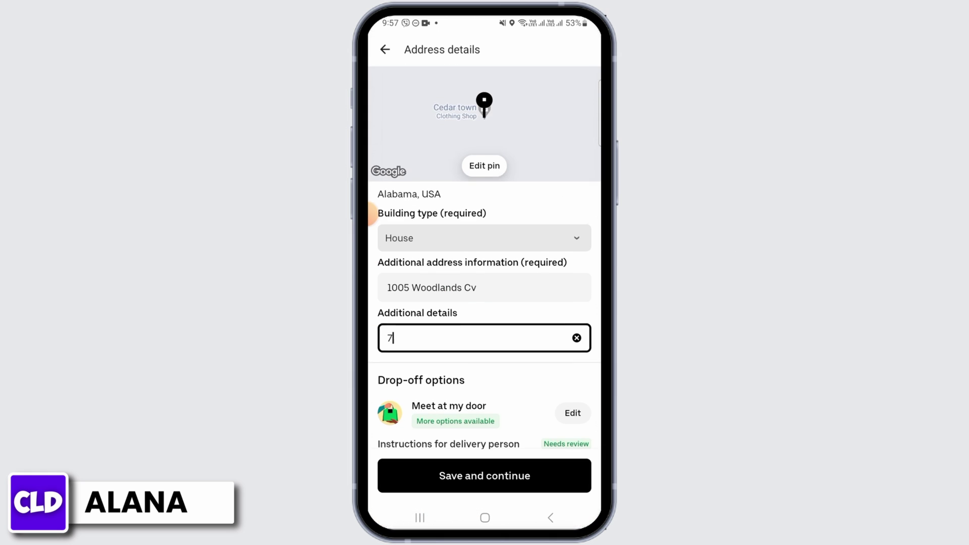
pyautogui.scroll(-3, 485, 303)
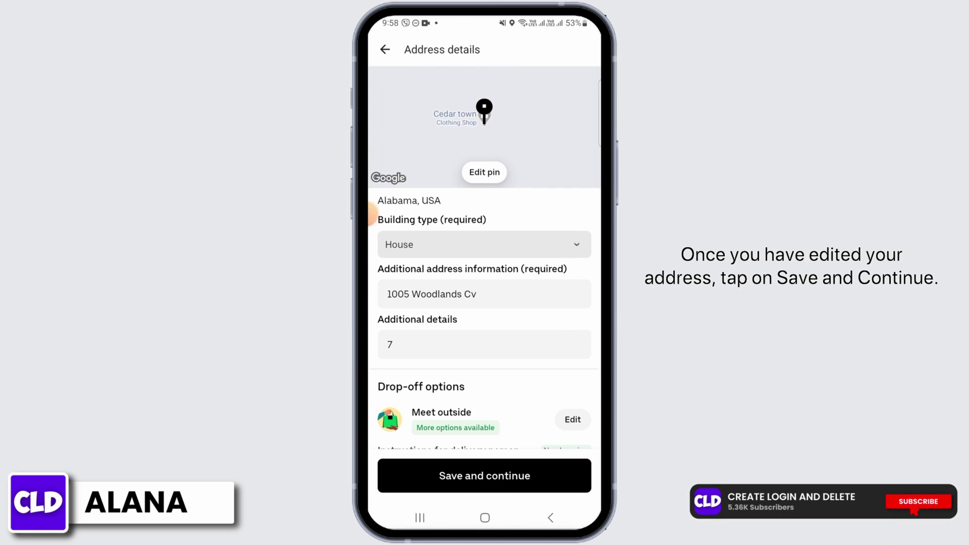
pyautogui.scroll(-3, 485, 303)
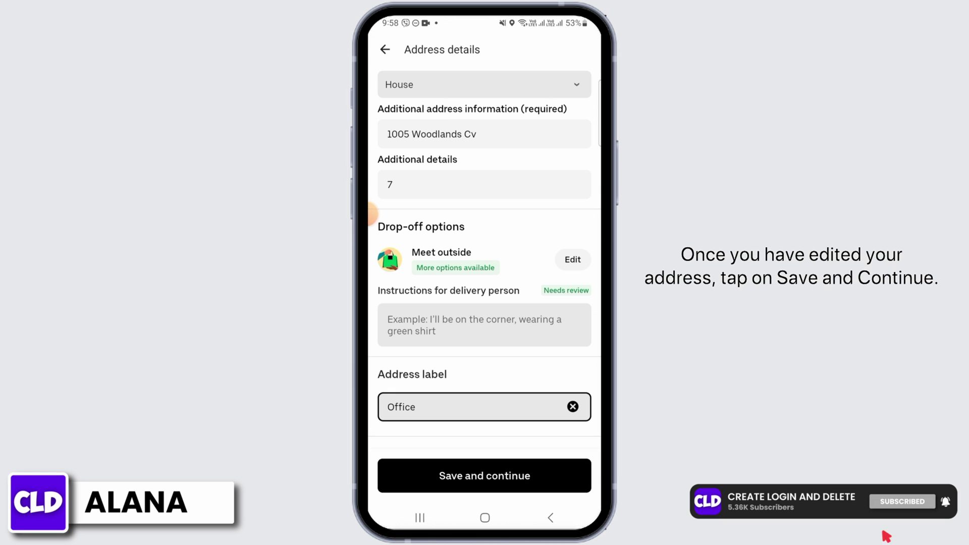
pyautogui.click(484, 476)
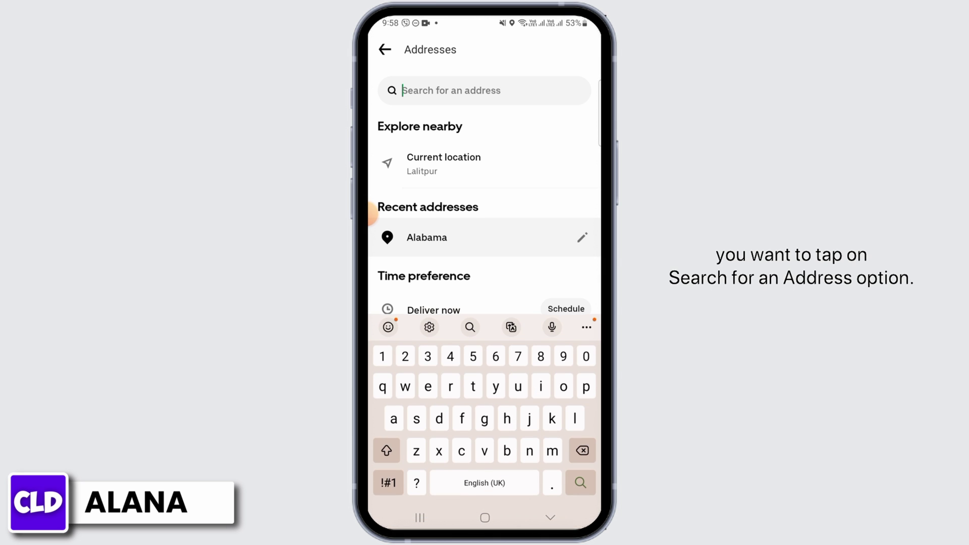
pyautogui.write('michi')
# Step: Choose the Michigan, USA result as the new delivery address
pyautogui.click(427, 133)
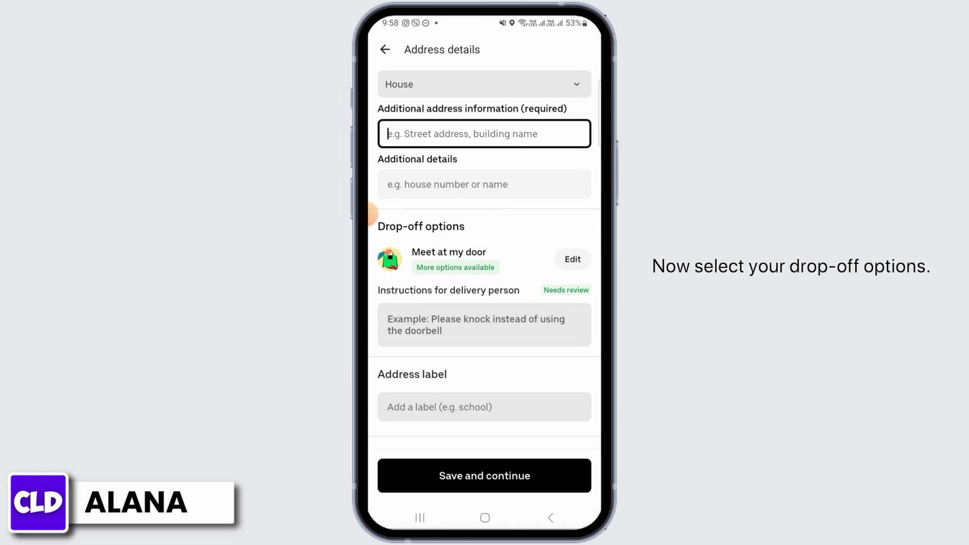
# Step: Set the Michigan address drop-off to Meet outside
pyautogui.click(572, 260)
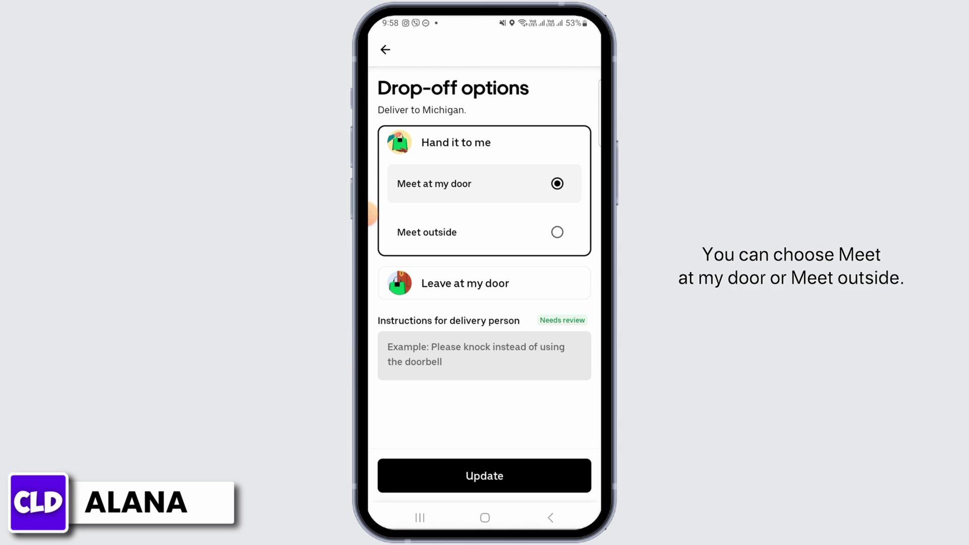
pyautogui.click(558, 232)
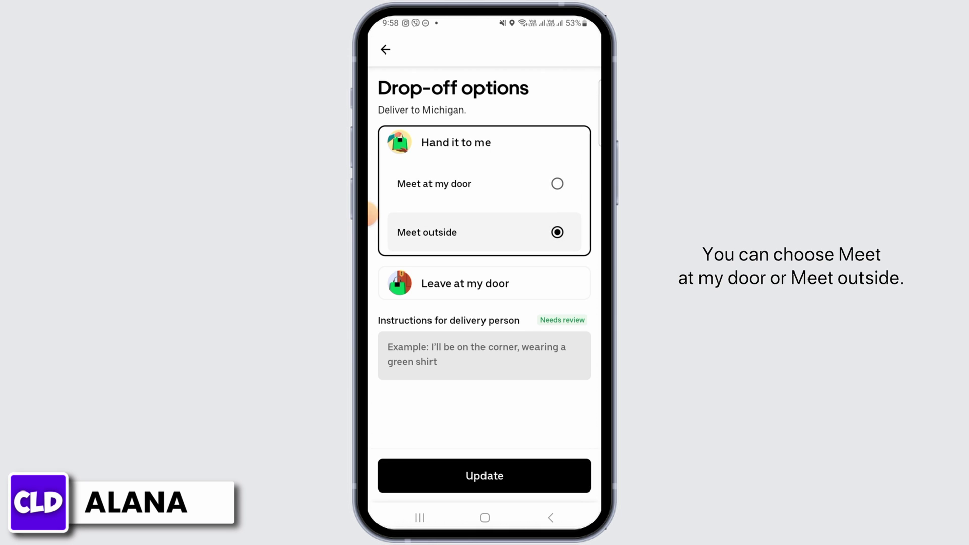
pyautogui.click(484, 475)
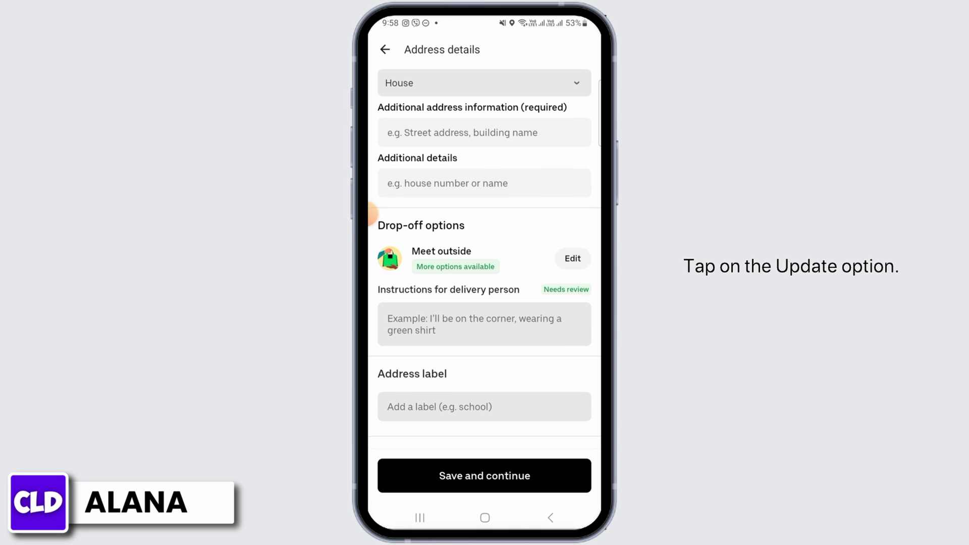
# Step: Label the address 'office', save it and return to the home screen
pyautogui.press('Tab')
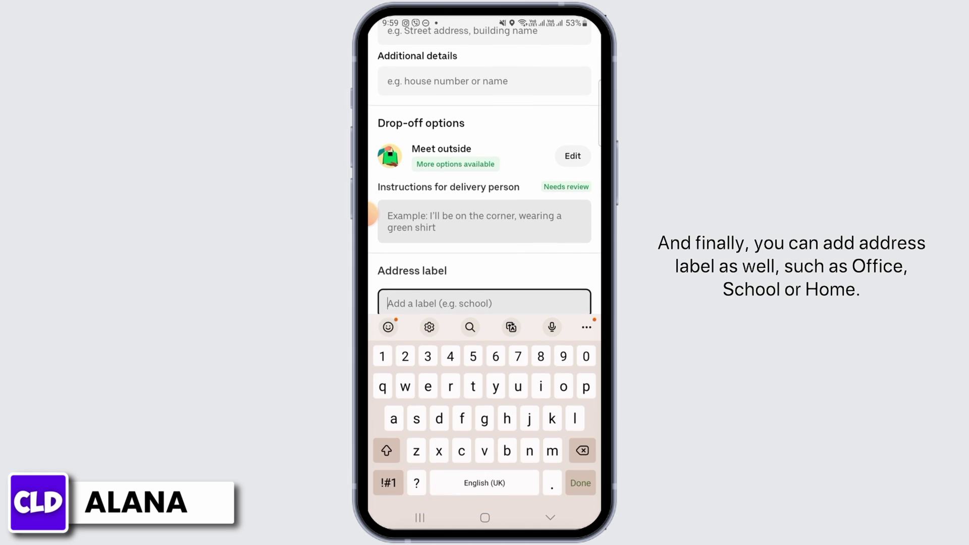
pyautogui.write('office')
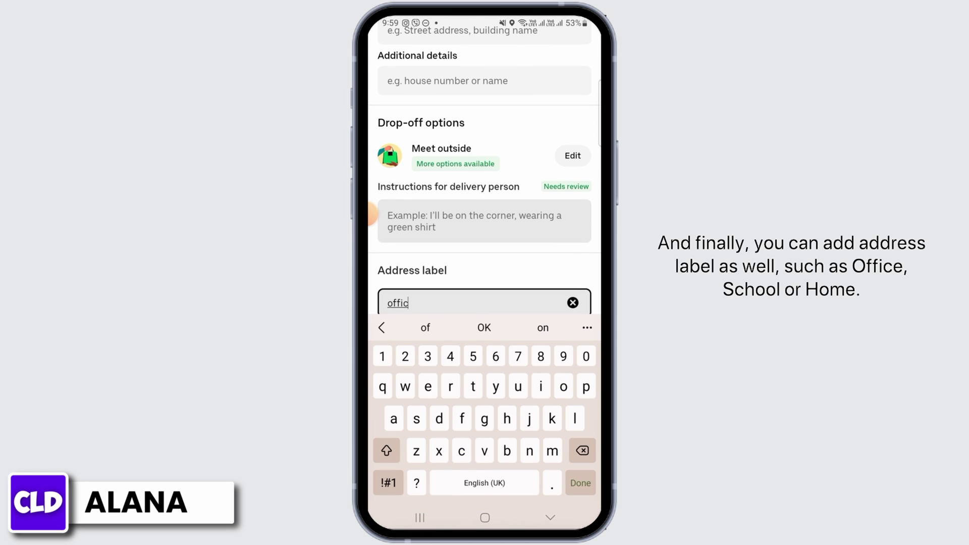
pyautogui.press('Escape')
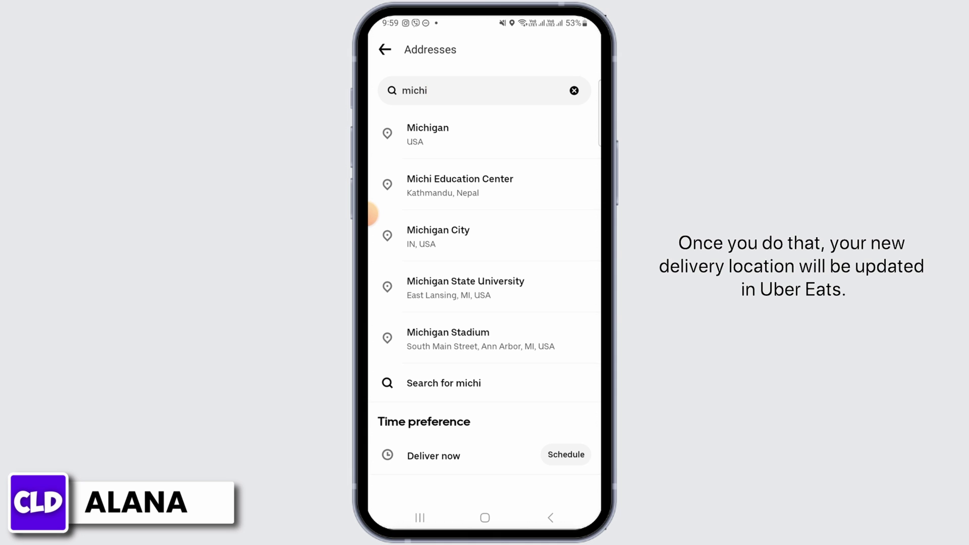
pyautogui.click(485, 518)
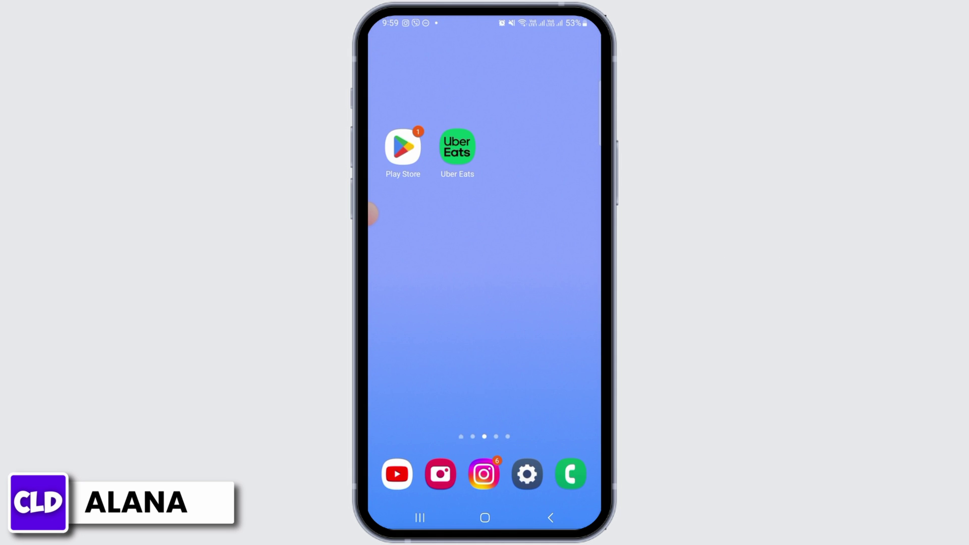